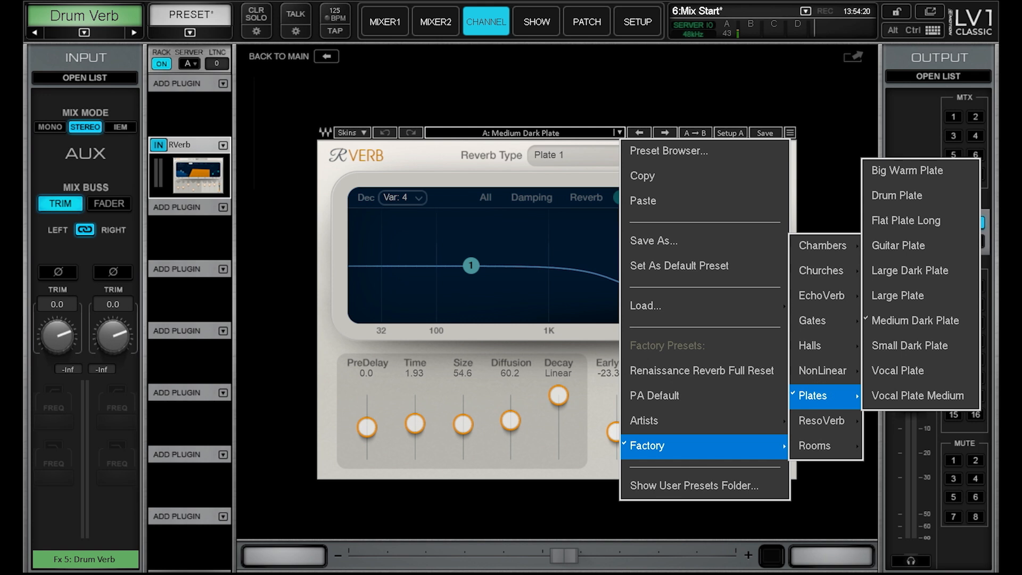
# - Load the Large Dark Plate factory preset from the Plates category in RVerb on the Drum Verb channel
pyautogui.click(575, 106)
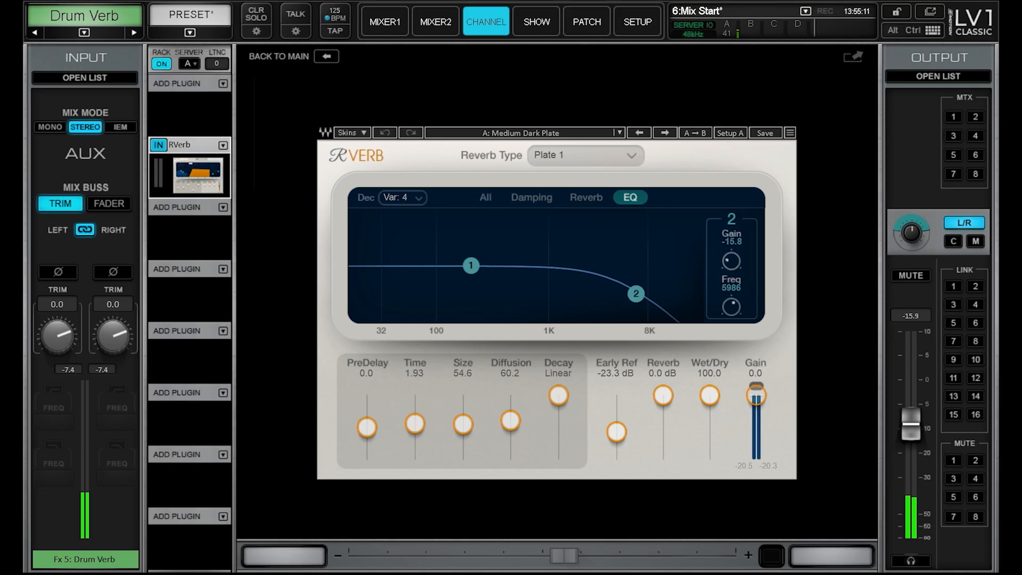
pyautogui.click(619, 132)
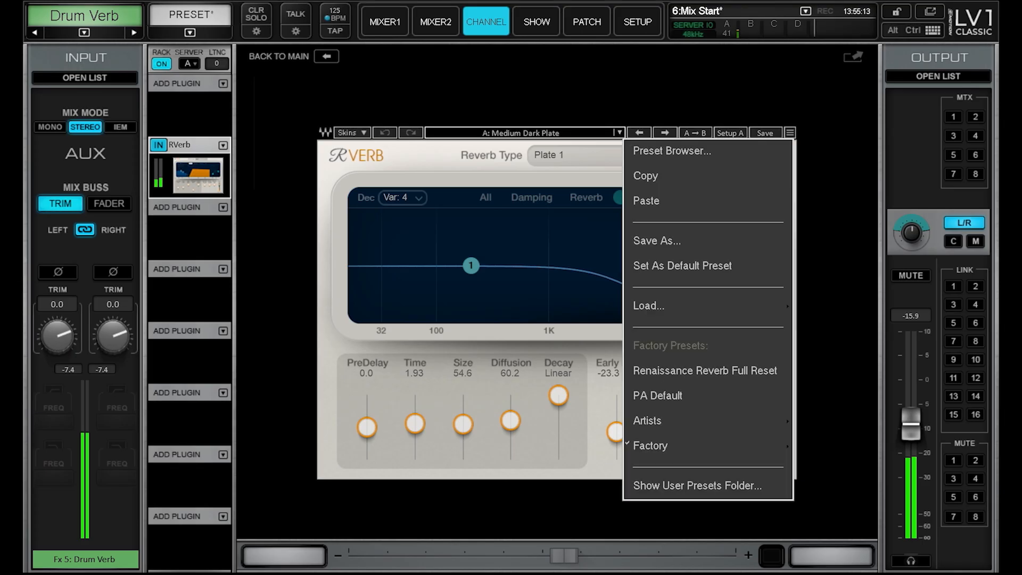
pyautogui.click(707, 446)
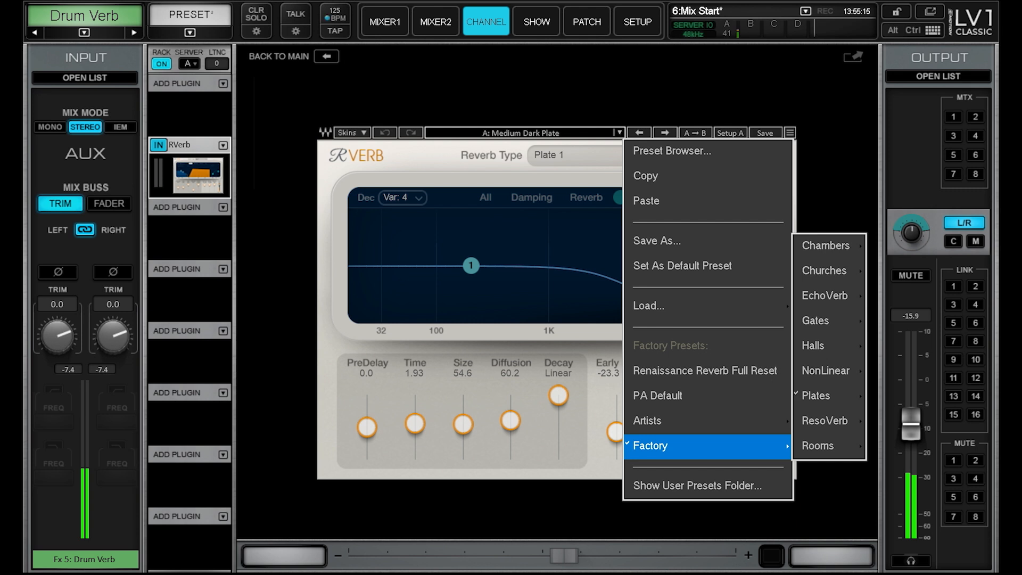
pyautogui.click(830, 395)
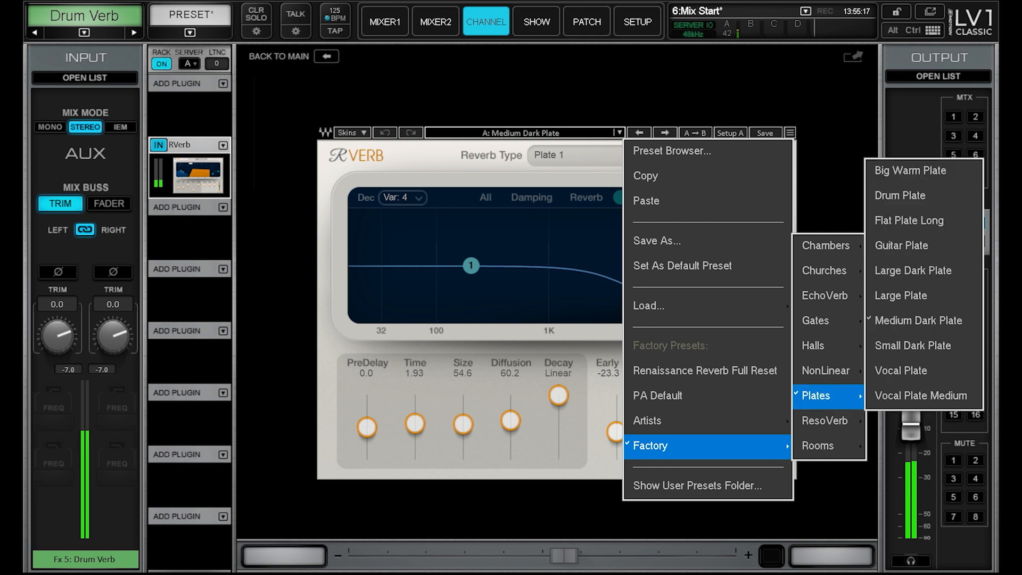
pyautogui.click(913, 270)
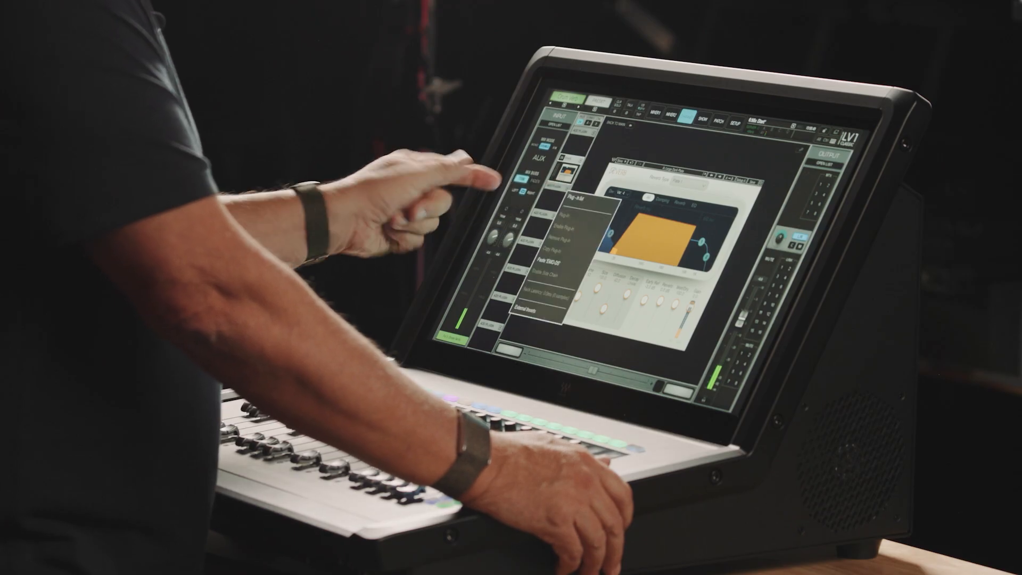
# - Insert the TrueVerb reverb in the empty rack slot below RVerb and load its Drum room preset
pyautogui.click(581, 199)
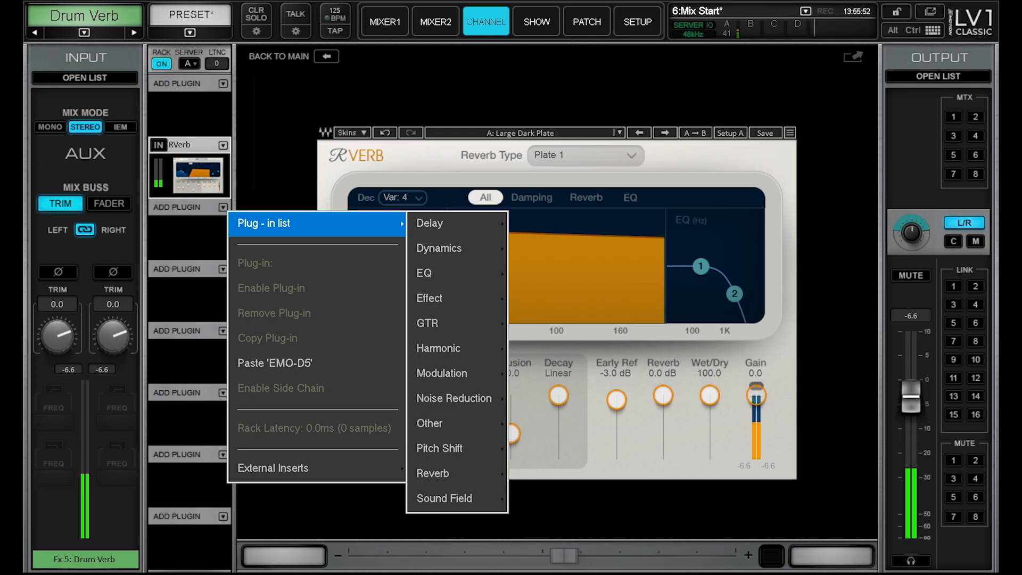
pyautogui.click(456, 474)
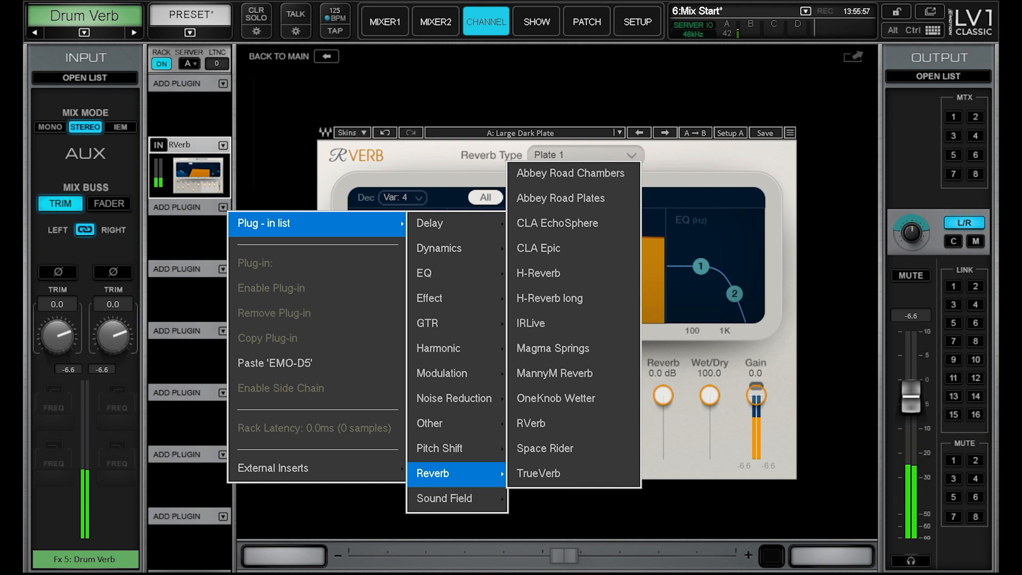
pyautogui.click(538, 473)
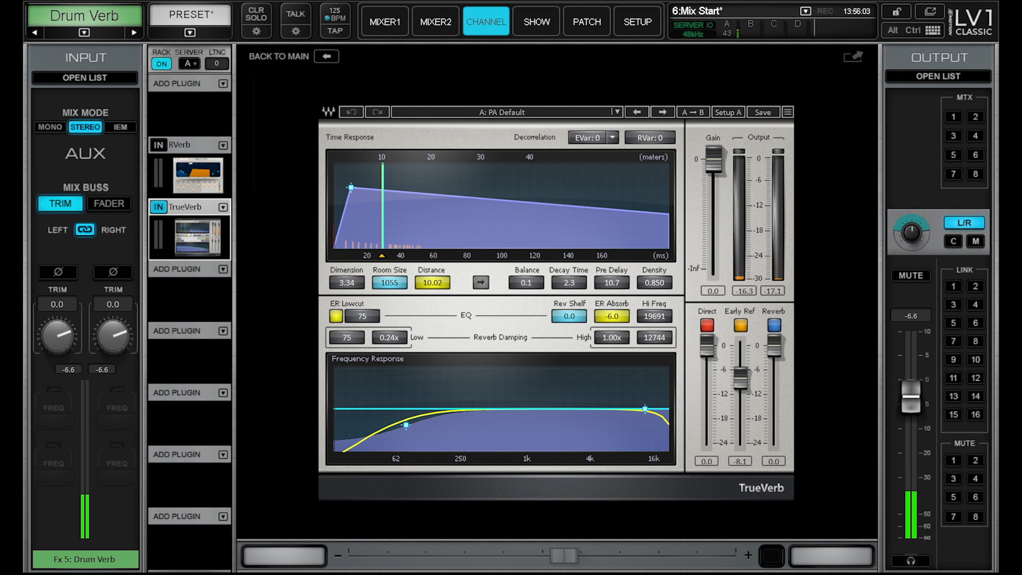
pyautogui.click(616, 112)
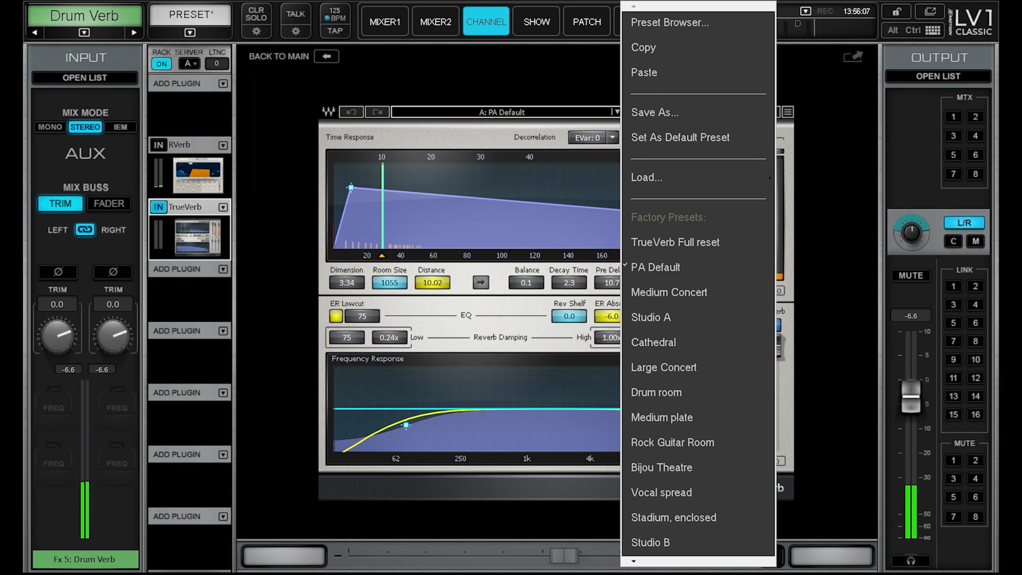
pyautogui.press('Escape')
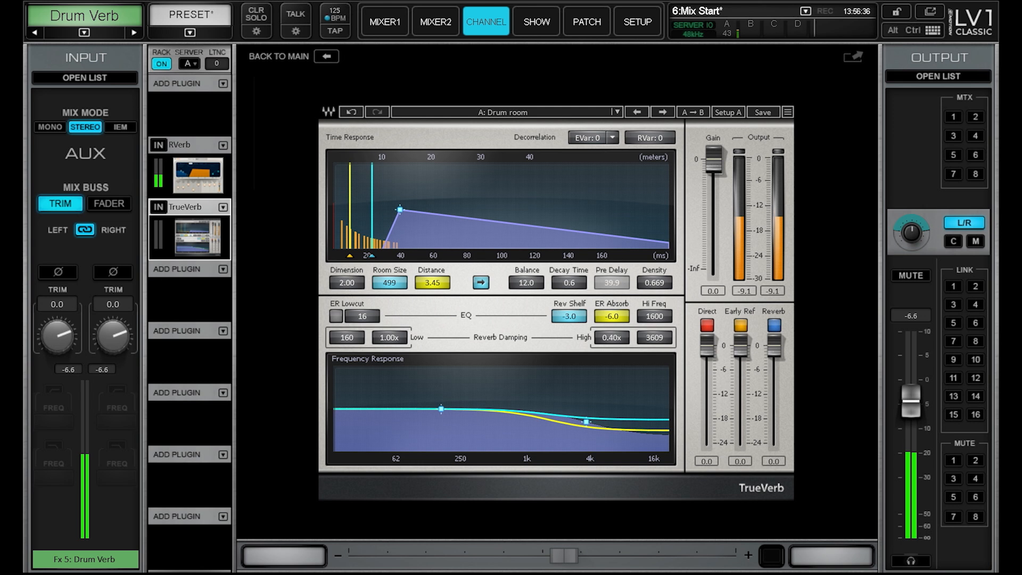
# - Insert the H-Reverb plugin in the rack slot below TrueVerb and load its Ambience preset
pyautogui.click(223, 270)
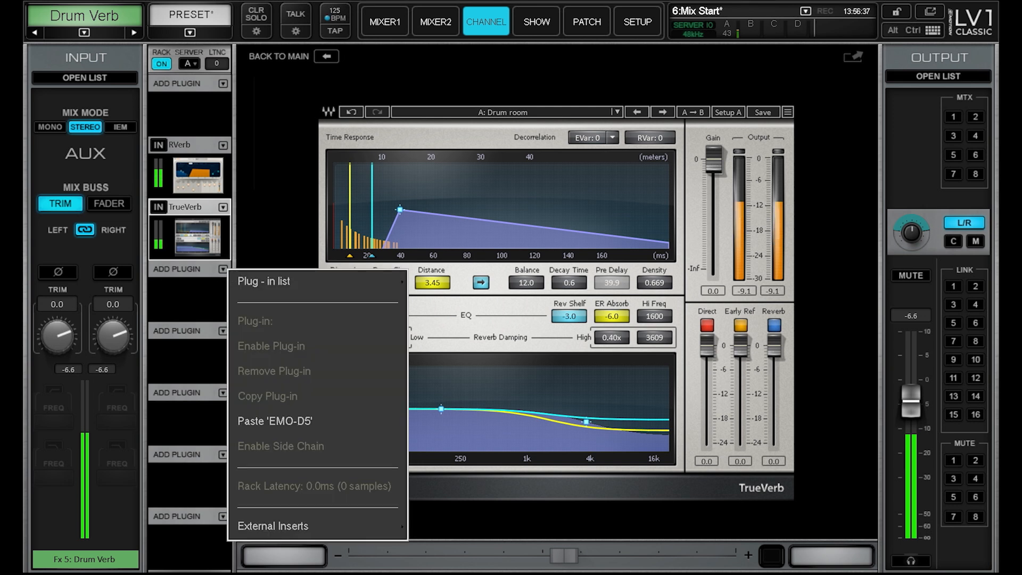
pyautogui.click(268, 282)
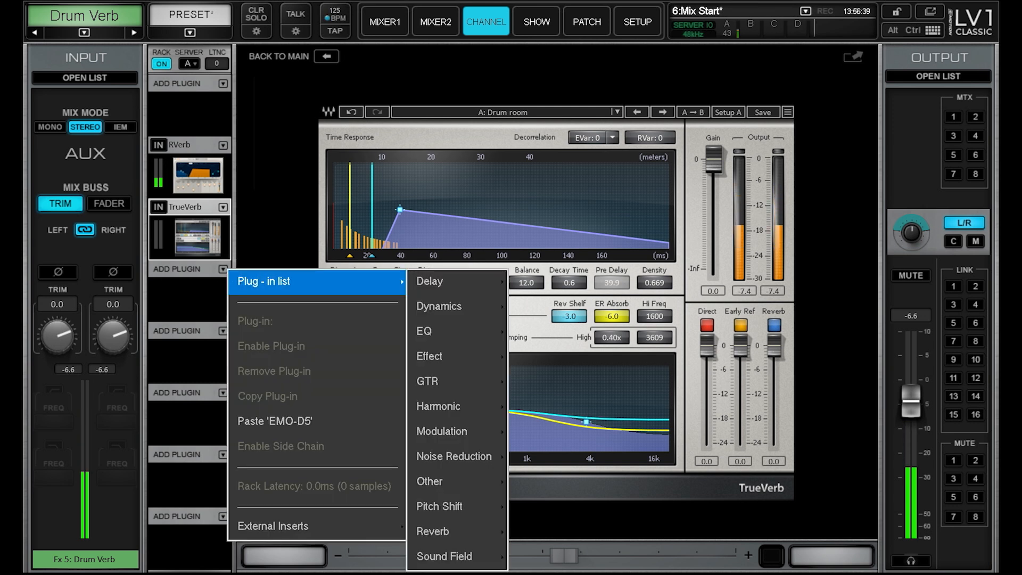
pyautogui.click(457, 532)
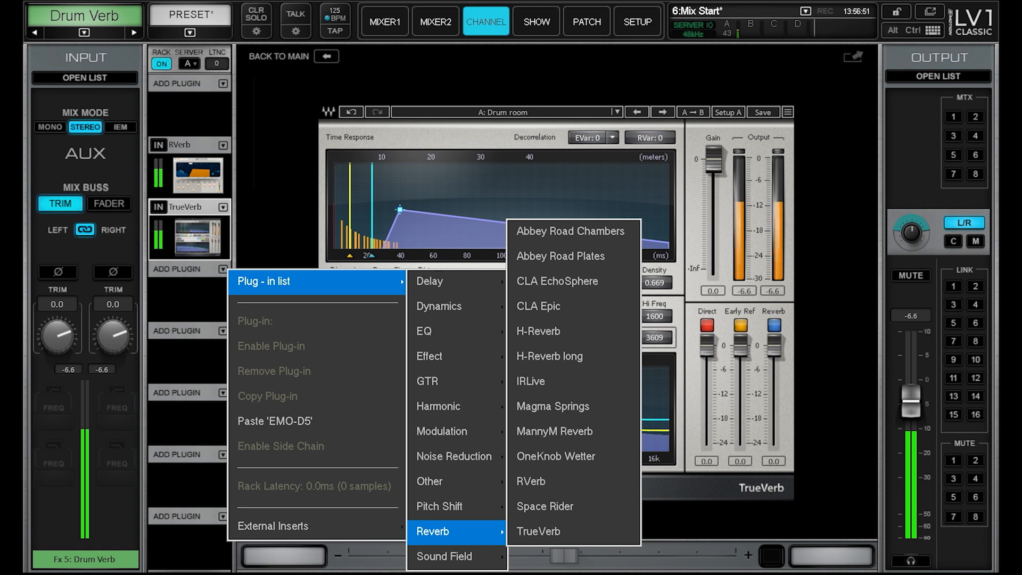
pyautogui.click(538, 331)
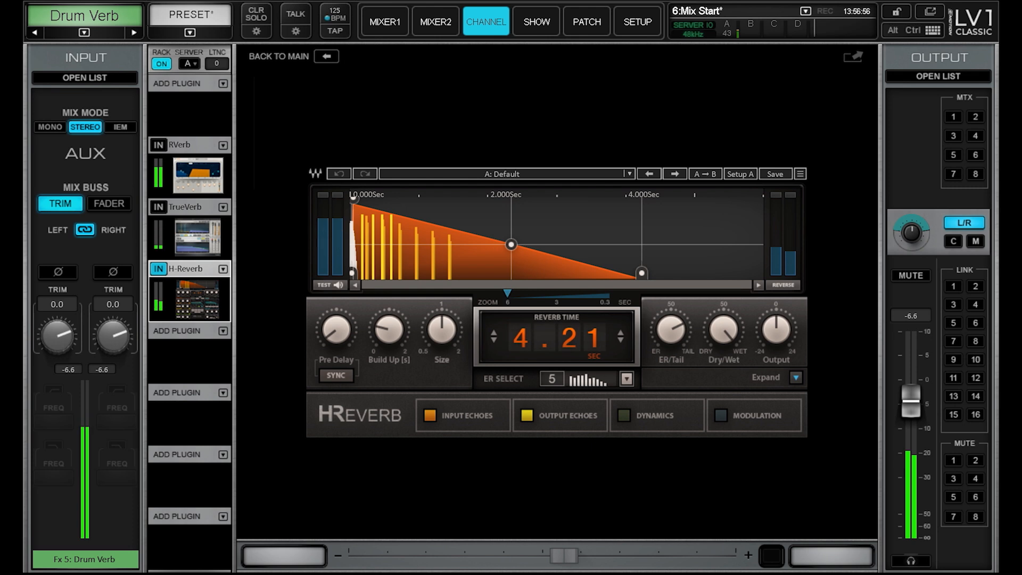
pyautogui.click(630, 174)
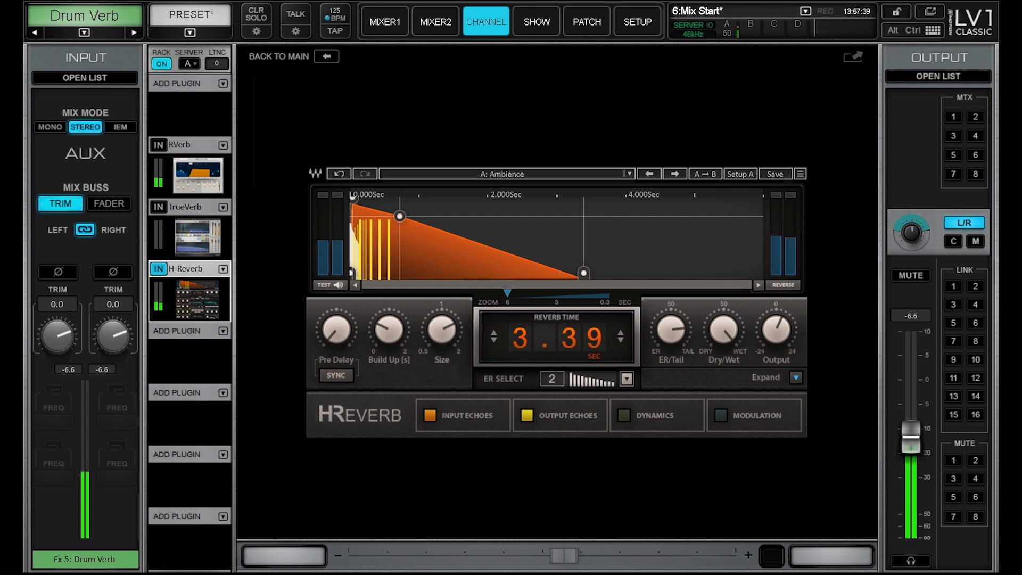
# - Expand the H-Reverb controls and set the reverb time to 3.43 seconds
pyautogui.click(796, 378)
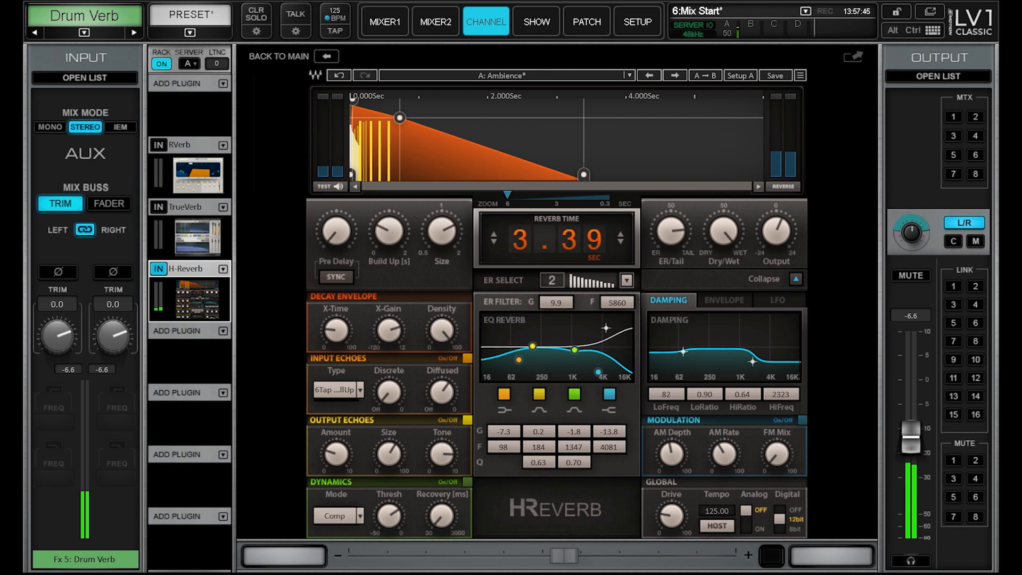
pyautogui.moveTo(557, 240)
pyautogui.mouseDown()
pyautogui.moveTo(557, 208)
pyautogui.moveTo(557, 238)
pyautogui.mouseUp()
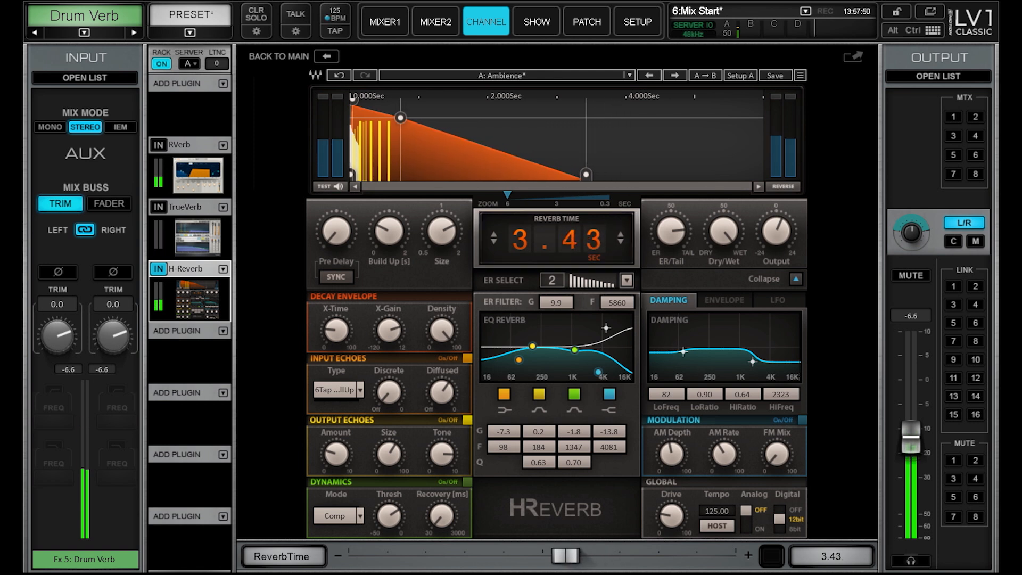
pyautogui.moveTo(336, 231)
pyautogui.mouseDown()
pyautogui.moveTo(336, 206)
pyautogui.moveTo(337, 235)
pyautogui.mouseUp()
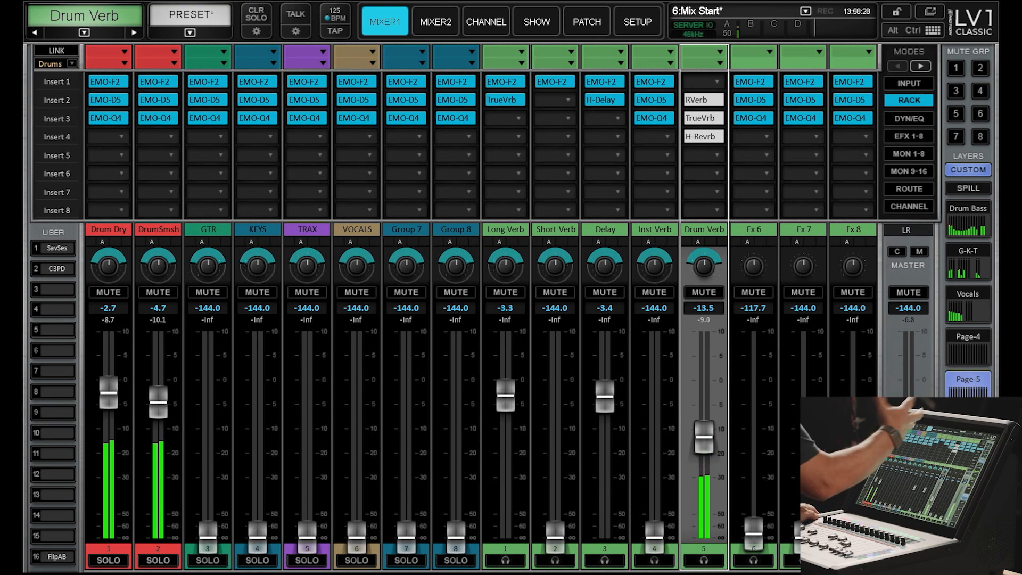
# - Open the H-Delay plugin on the Delay channel and bring up its preset list
pyautogui.click(605, 101)
pyautogui.doubleClick(605, 100)
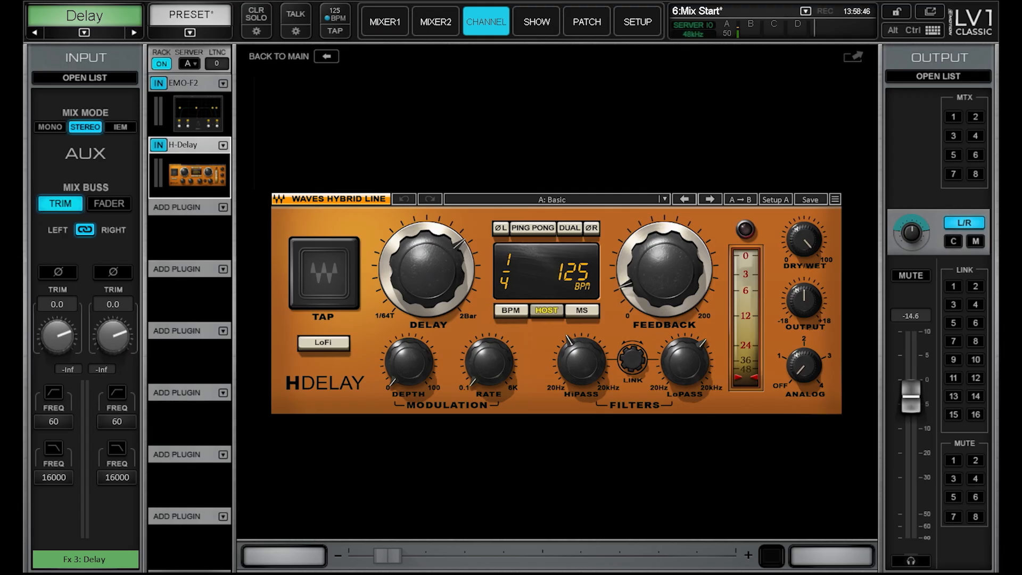
pyautogui.click(665, 199)
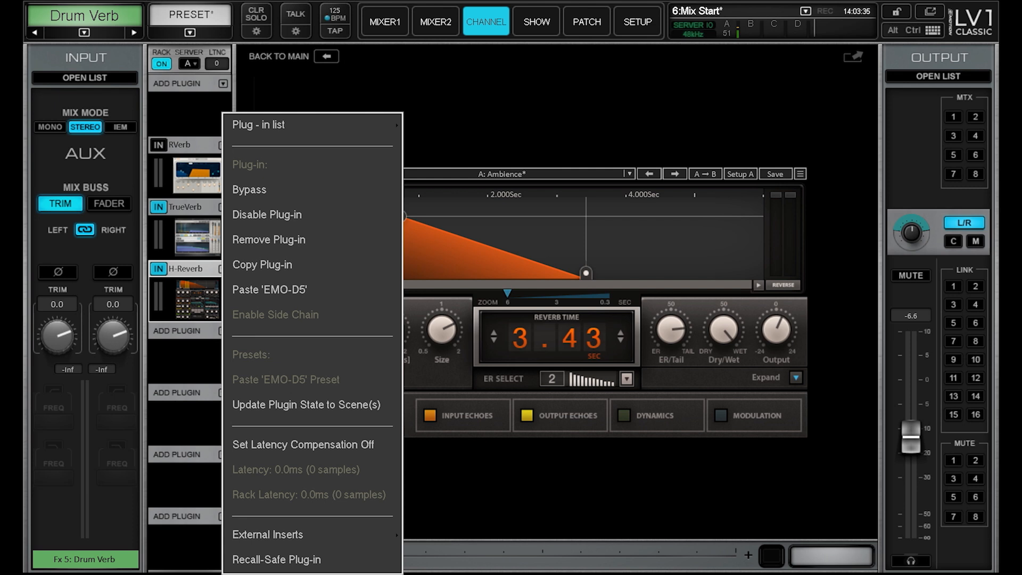
# - Replace TrueVerb in the Drum Verb rack with the EMO-F2 filter plugin
pyautogui.click(257, 126)
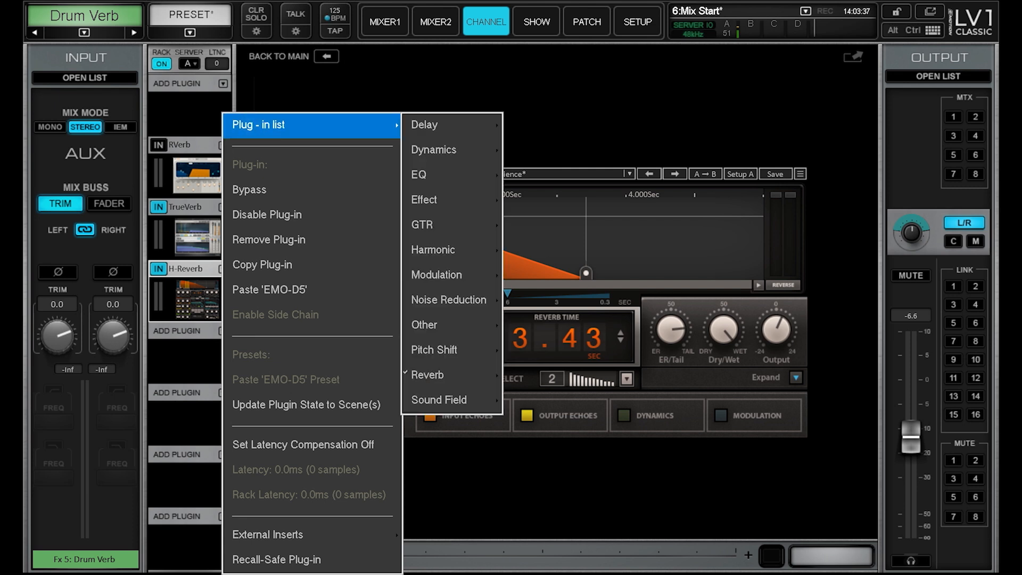
pyautogui.click(418, 168)
pyautogui.click(529, 174)
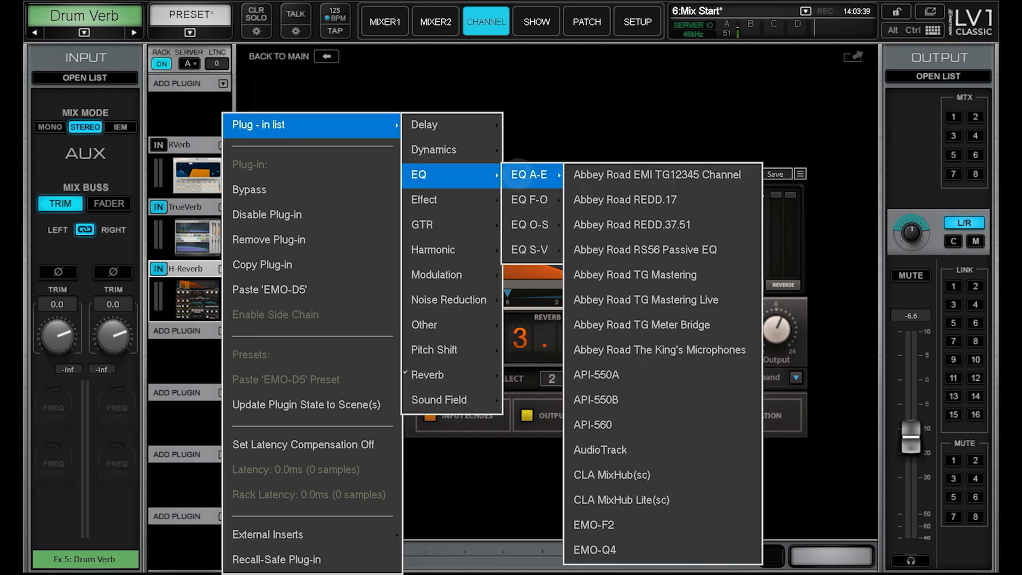
pyautogui.click(594, 524)
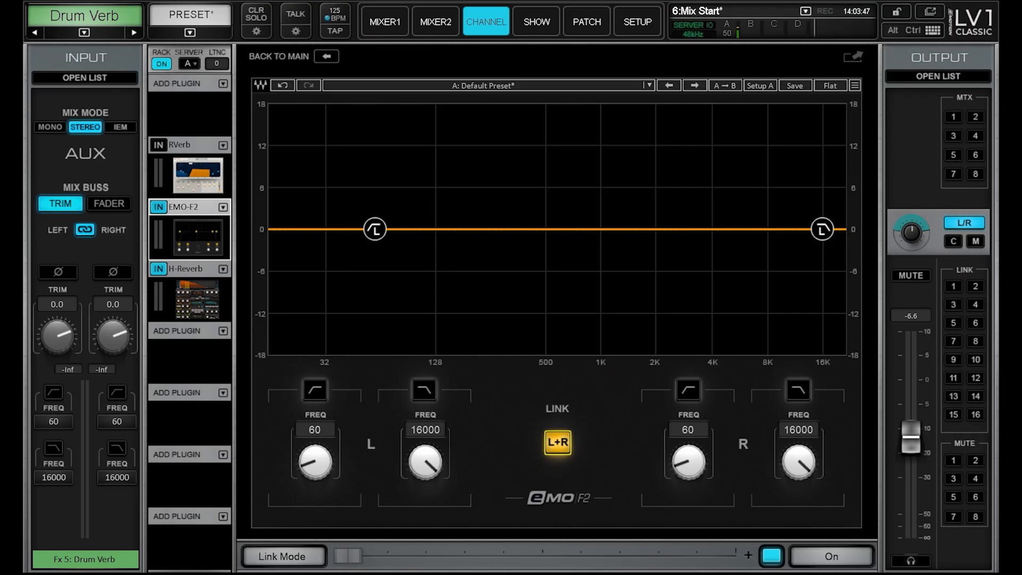
# - Enable EMO-F2's linked high-pass filter at 121 Hz and low-pass filter at 5076 Hz
pyautogui.click(313, 390)
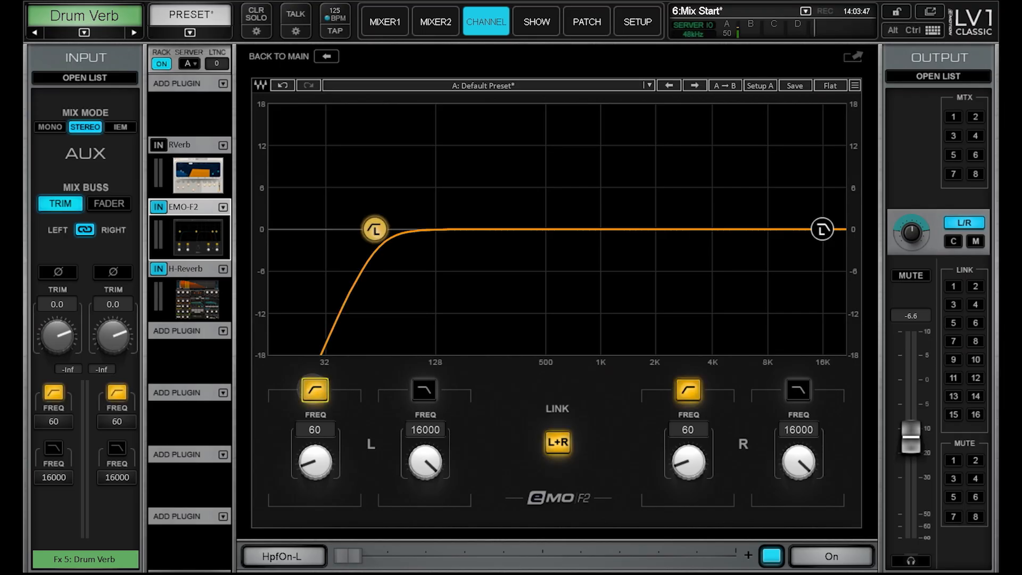
pyautogui.moveTo(317, 460); pyautogui.dragTo(352, 447)
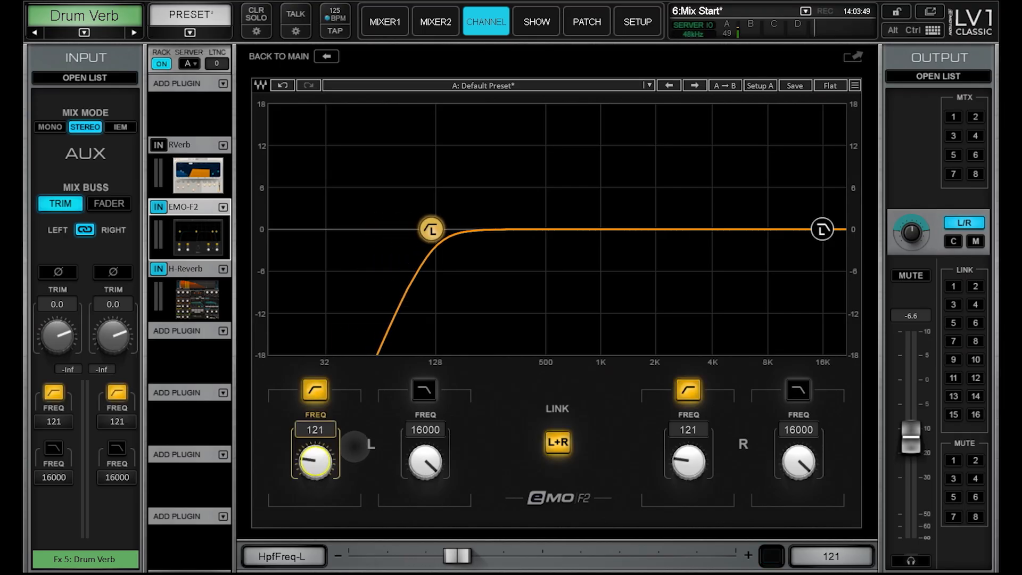
pyautogui.click(795, 390)
pyautogui.moveTo(798, 462); pyautogui.dragTo(782, 506)
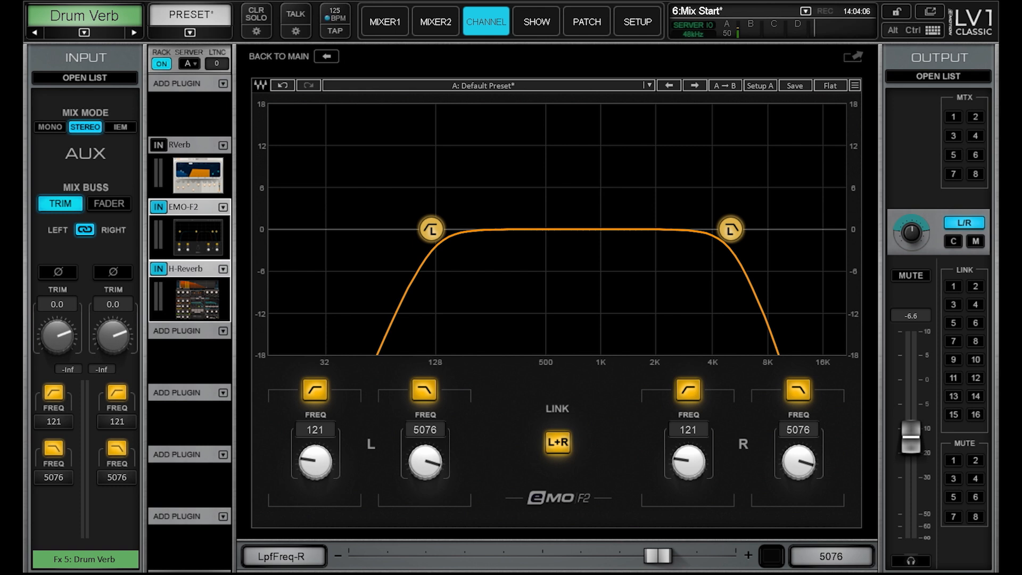
# - Show H-Reverb again and remove the bypassed RVerb from the Drum Verb rack
pyautogui.rightClick(196, 299)
pyautogui.click(180, 309)
pyautogui.moveTo(187, 308); pyautogui.dragTo(189, 234)
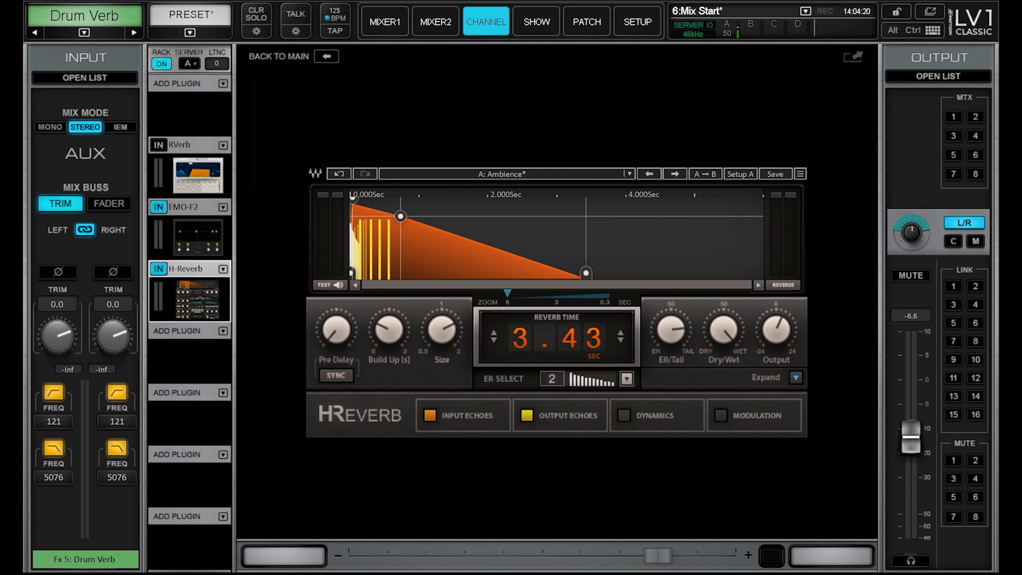
pyautogui.click(223, 145)
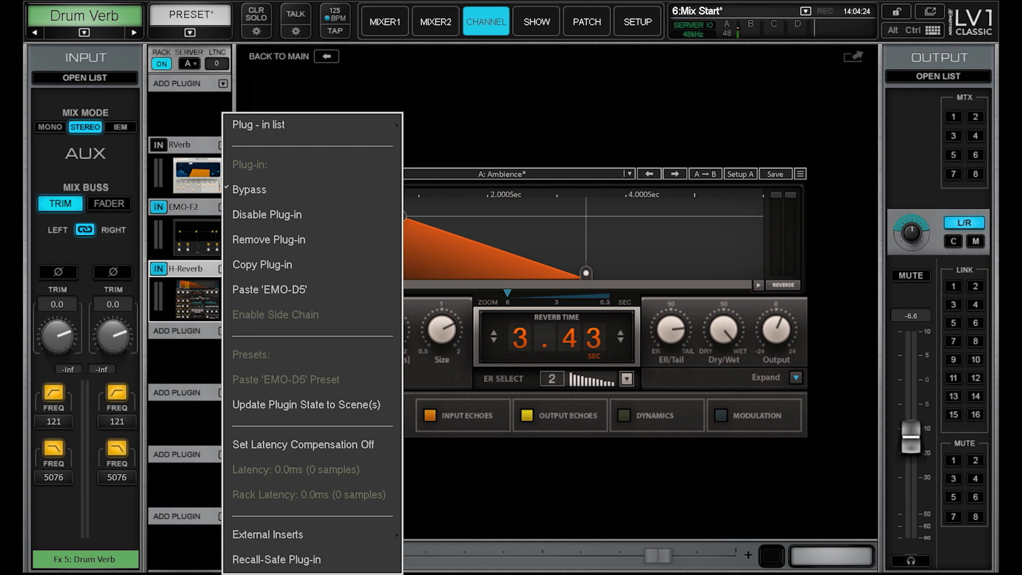
pyautogui.click(176, 103)
pyautogui.moveTo(190, 169); pyautogui.dragTo(388, 106)
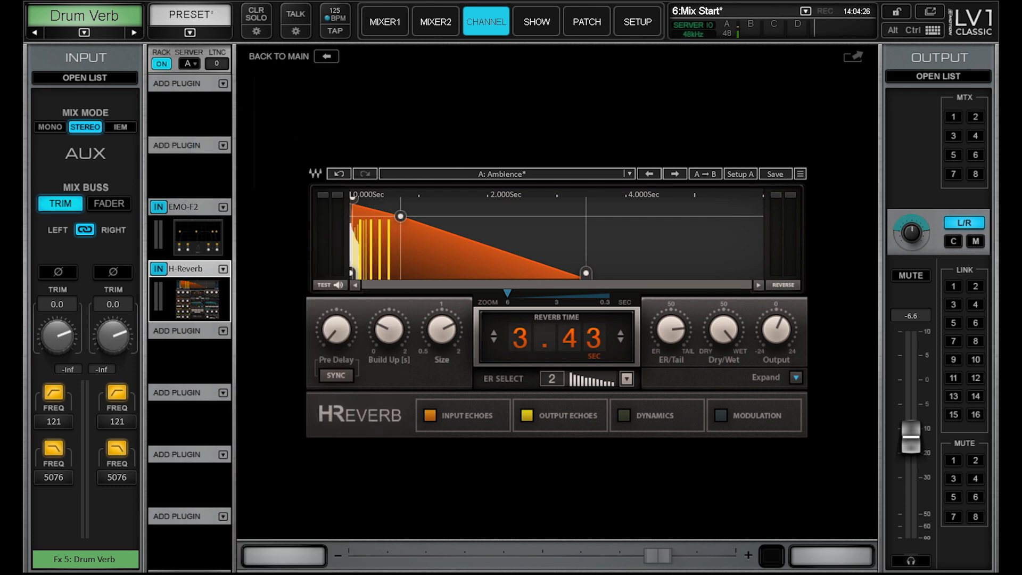